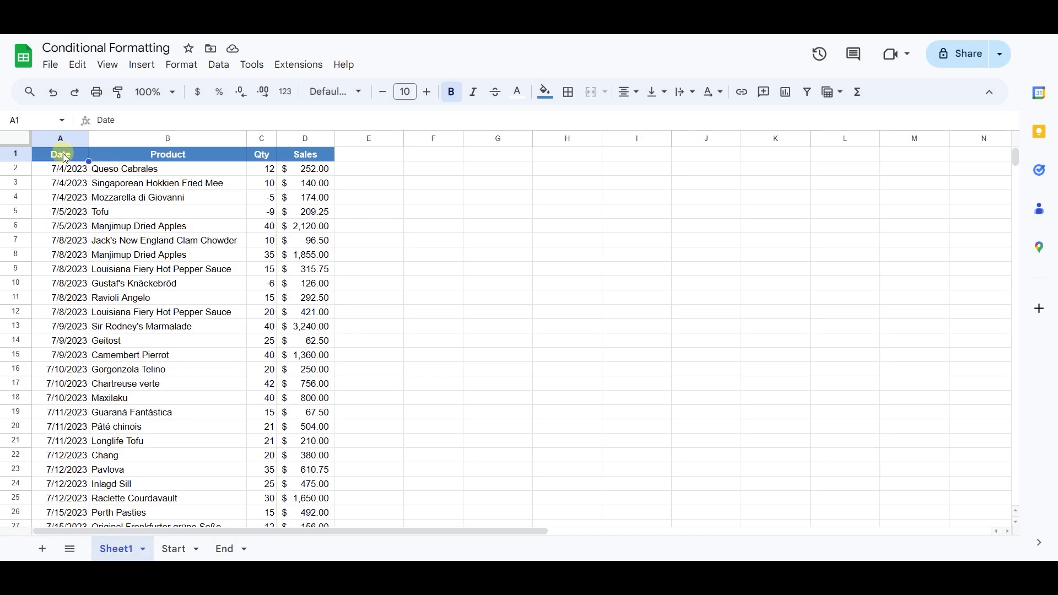
Examine the negative quantities in the Qty column in cells C5, C4 and C10
left_click(258, 211)
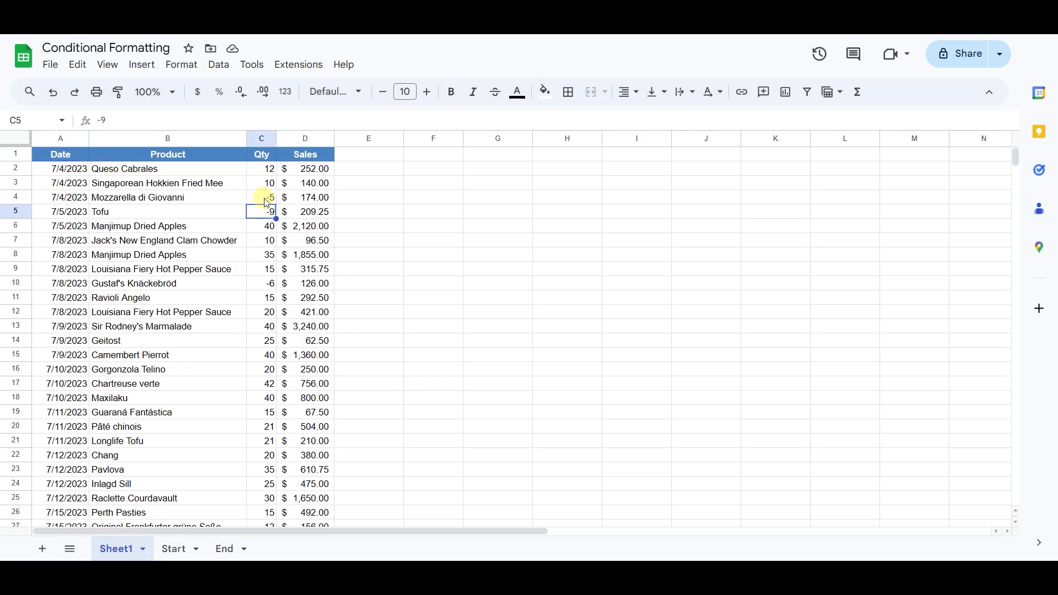
left_click(260, 197)
left_click(268, 285)
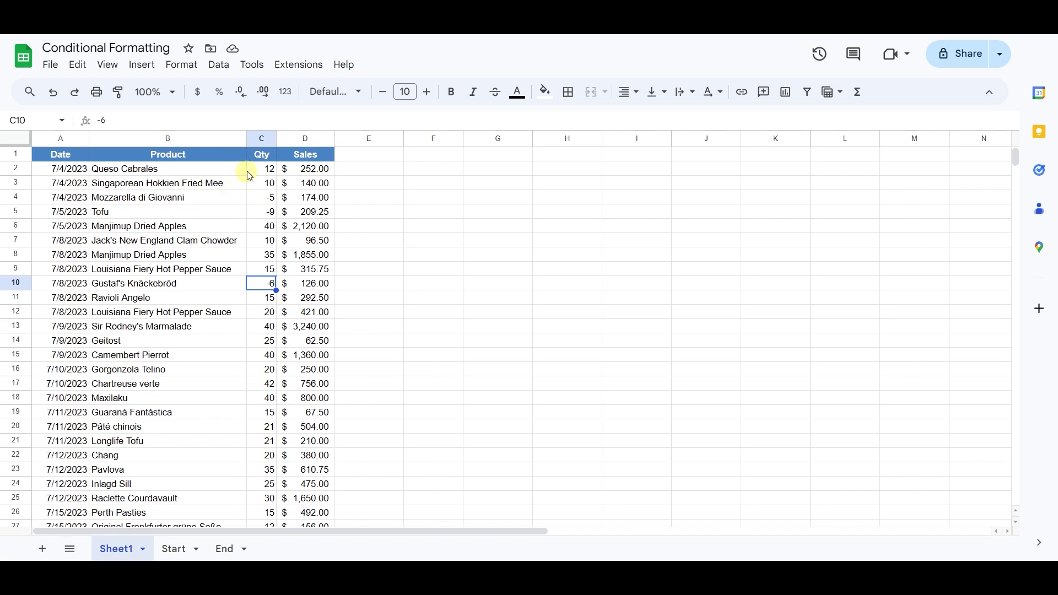
Start a conditional formatting rule for the Qty column without its header, range C2:C1000
left_click(258, 141)
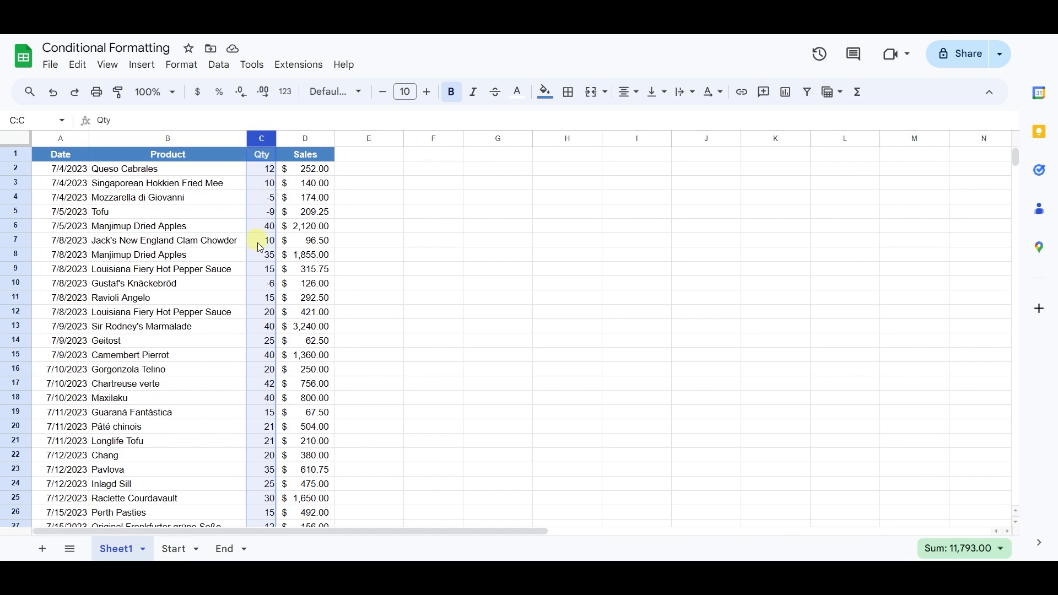
scroll(264, 294, "down", 20)
scroll(264, 293, "up", 20)
left_click(260, 155, "ctrl")
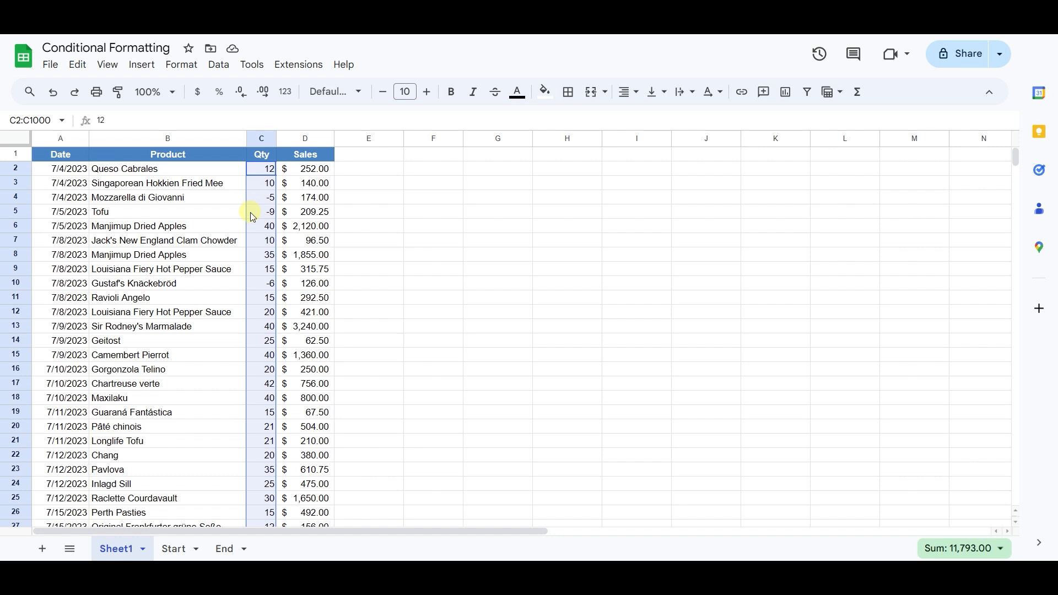
left_click(183, 65)
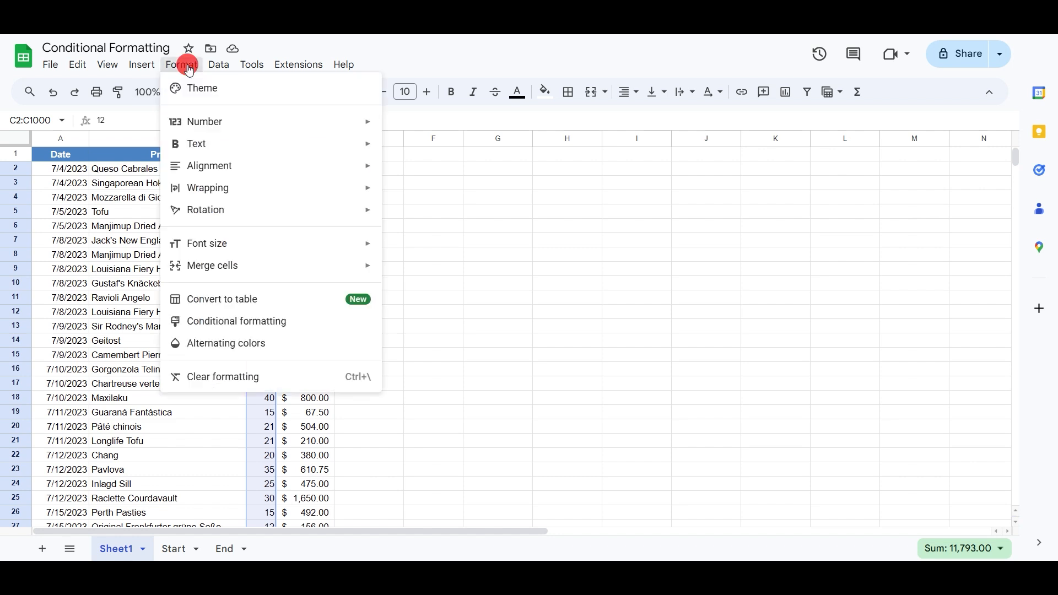
left_click(234, 321)
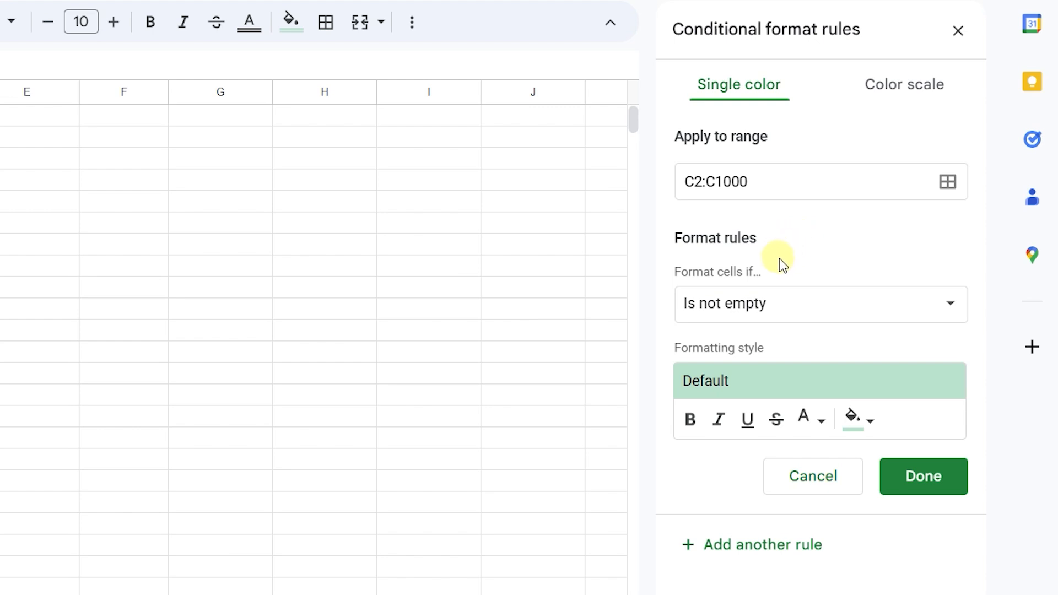
Set the rule's condition to format cells with a value less than 0
left_click(773, 306)
scroll(761, 413, "down", 4)
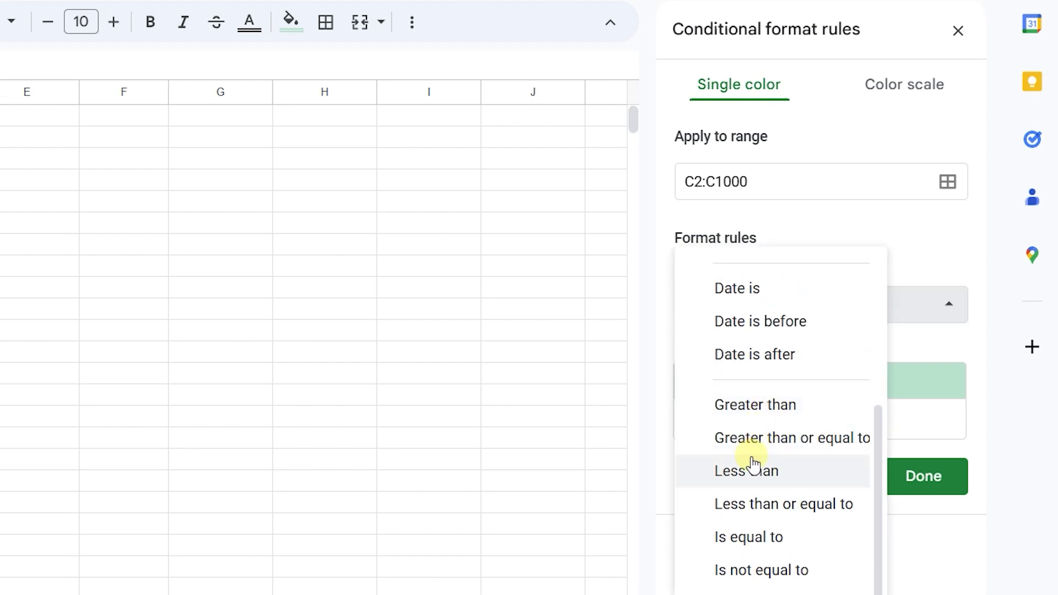
left_click(747, 473)
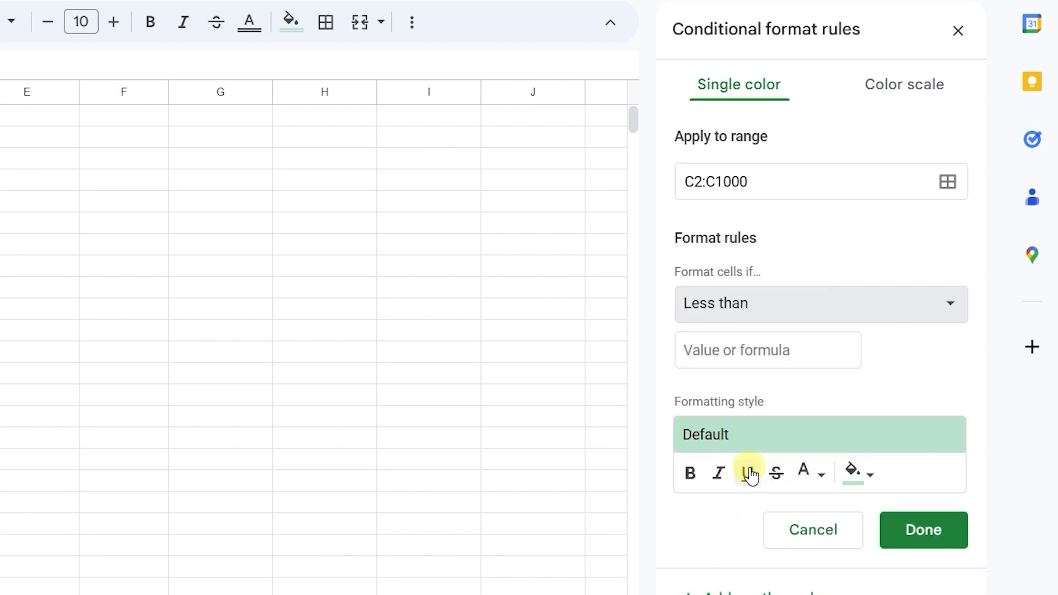
left_click(757, 352)
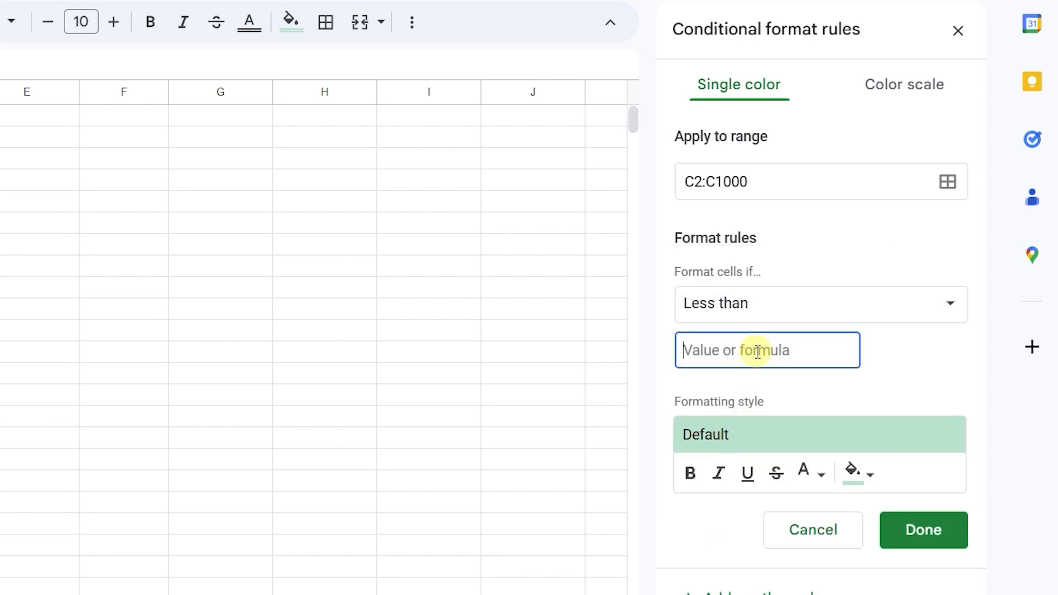
type("0")
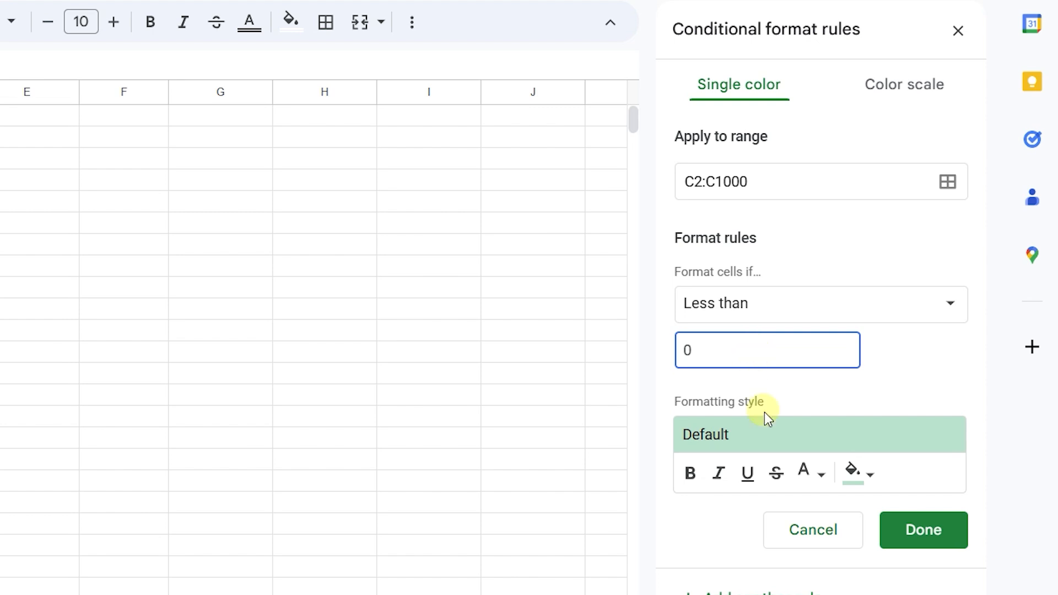
Give the rule a light red fill colour, save it and close the conditional format rules
left_click(870, 484)
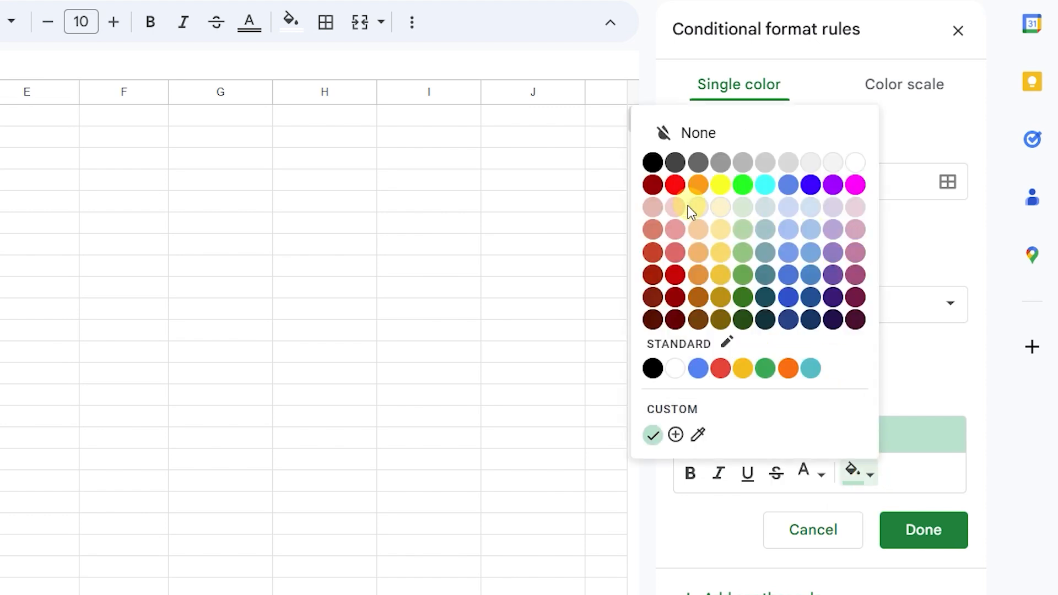
left_click(669, 226)
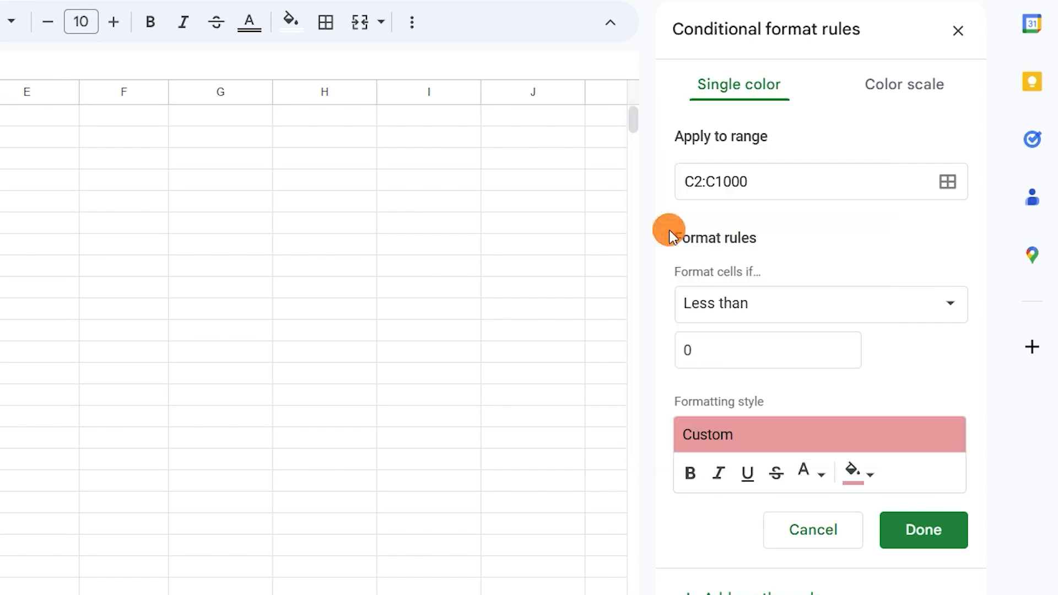
left_click(935, 539)
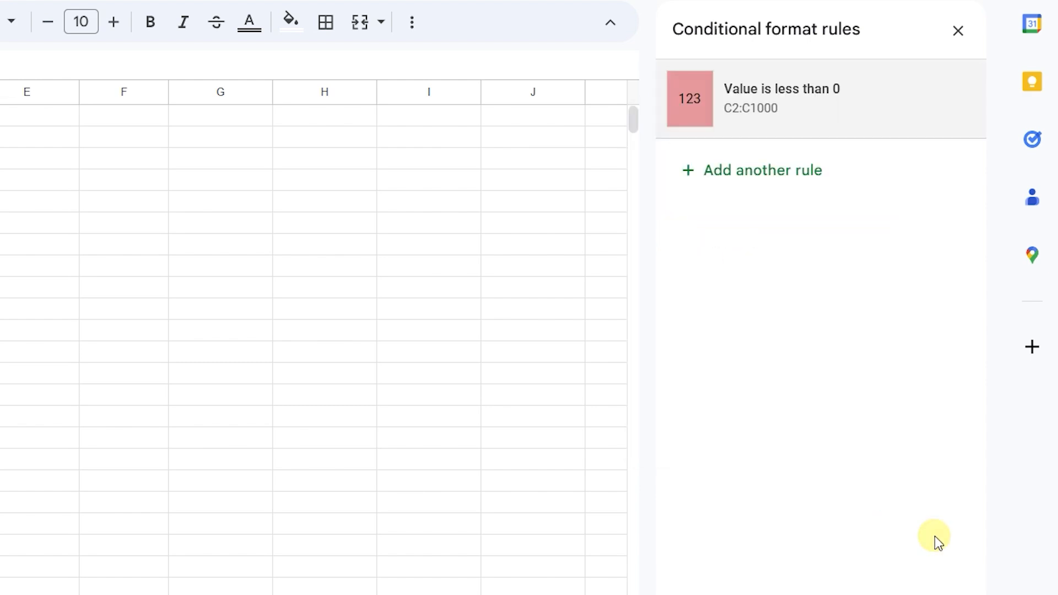
left_click(959, 36)
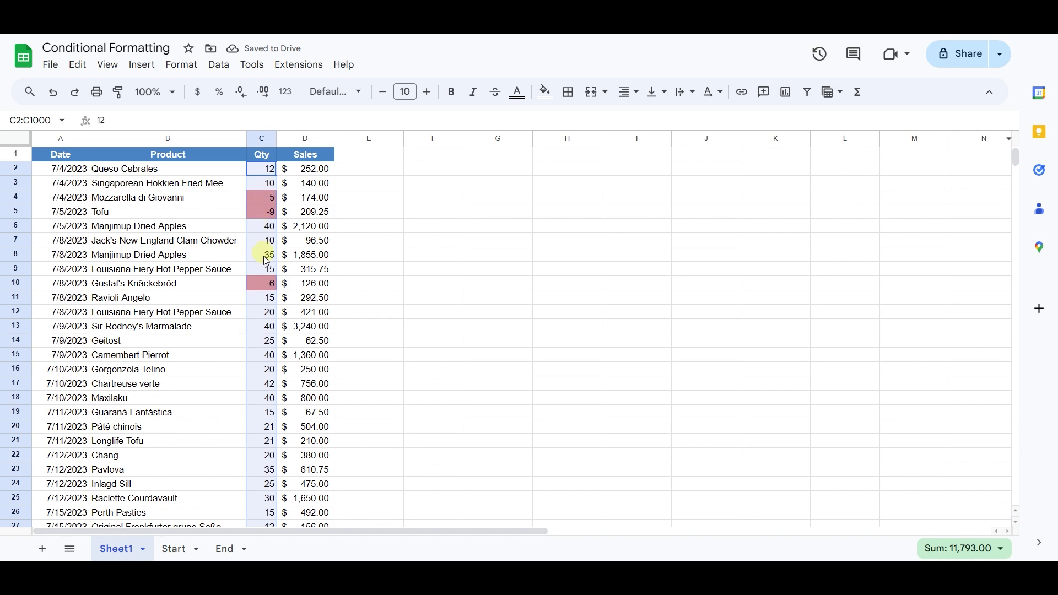
Check the highlighting of the negative quantities in cells C4, C5 and C10
left_click(258, 197)
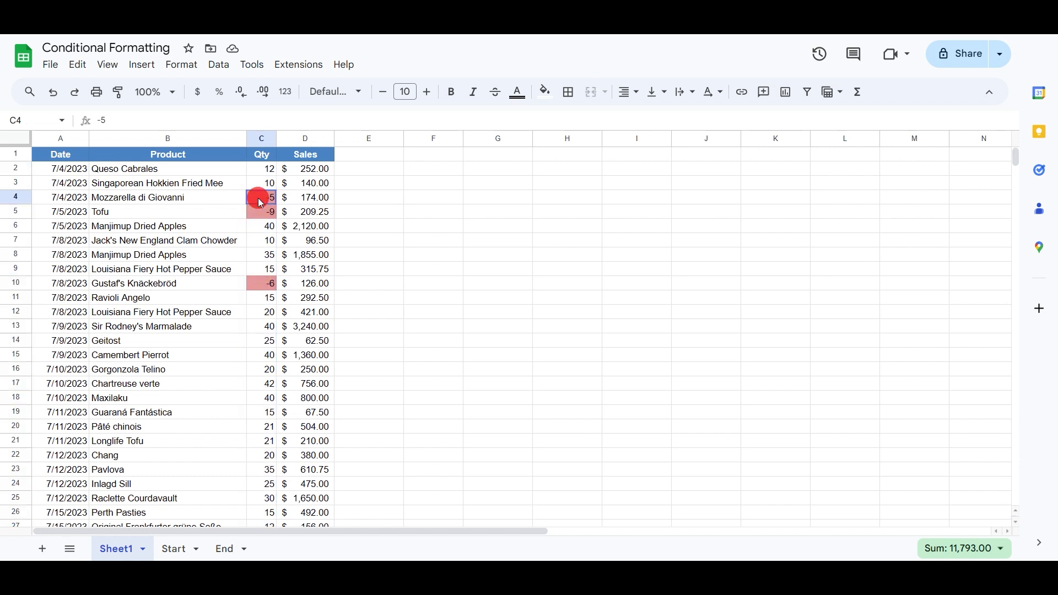
left_click(260, 213)
left_click(262, 286)
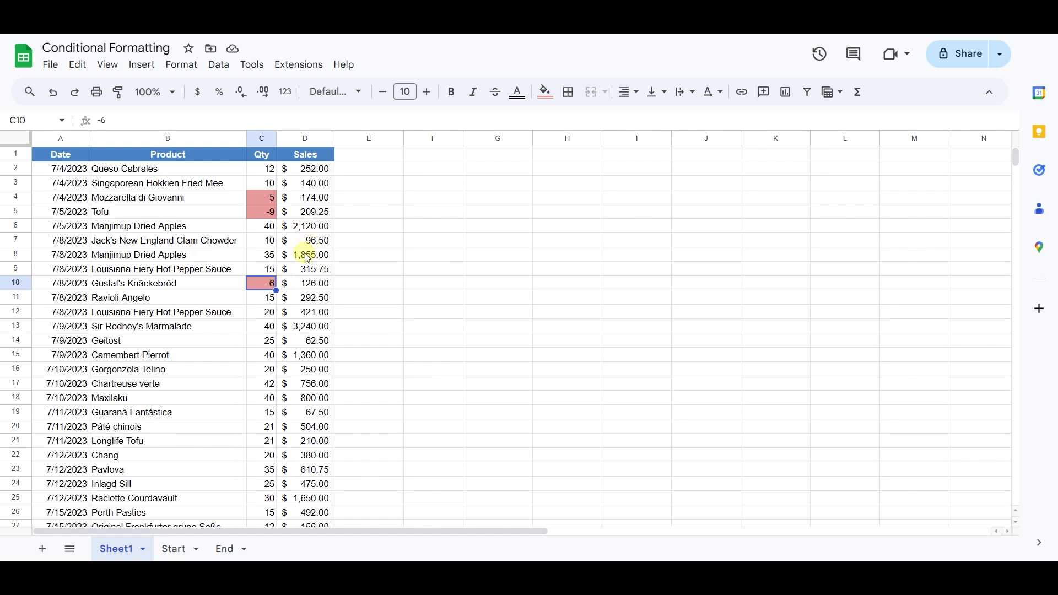
Enter the label Target in cell F3 and the amount 1,000 in cell F4
left_click(420, 187)
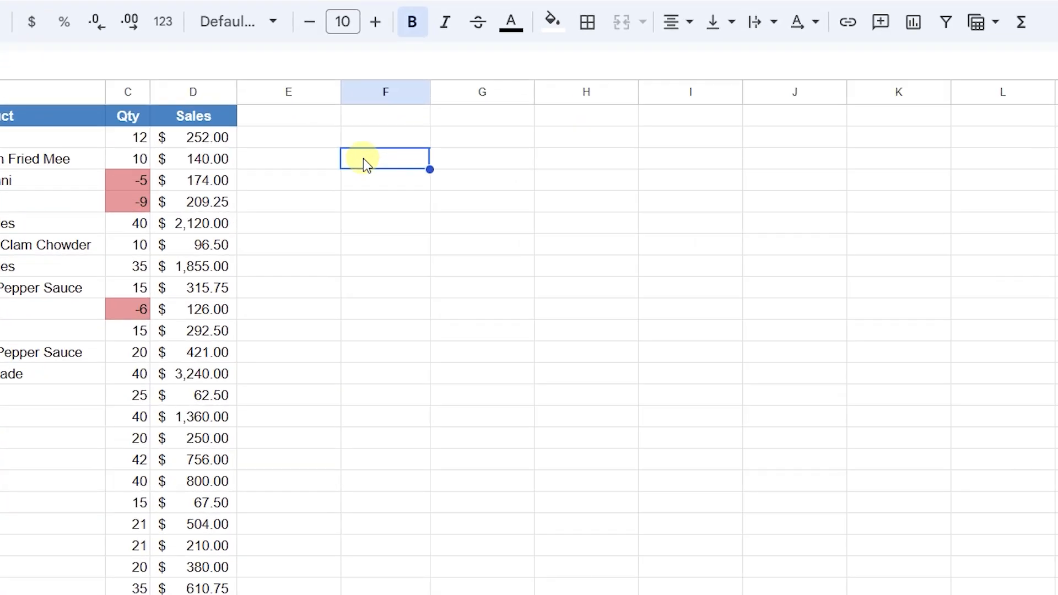
type("Target")
key("Return")
type("1,000")
key("Return")
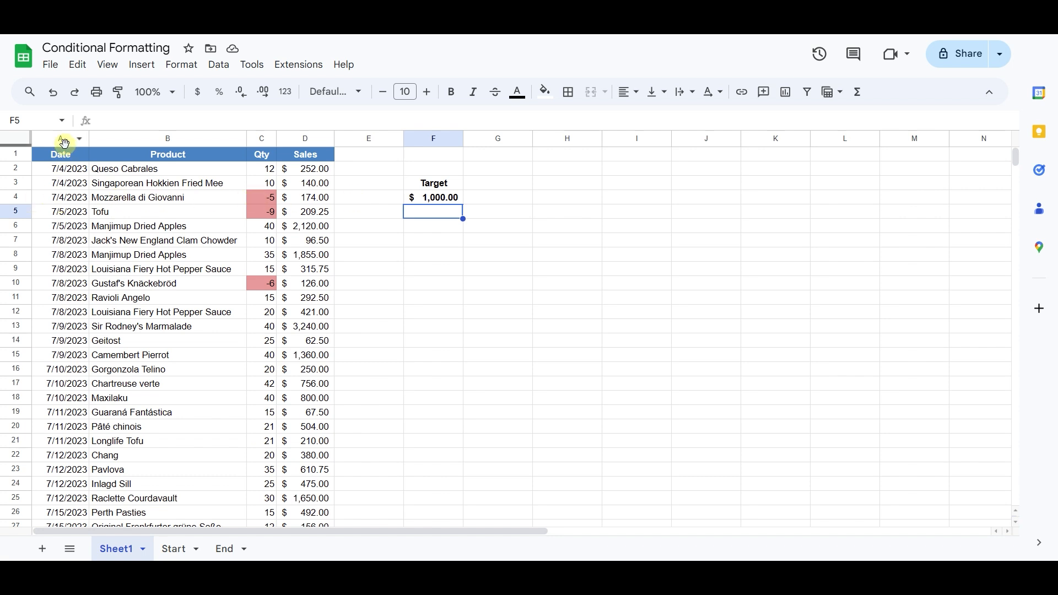
Add another conditional format rule for columns A to D without the header row, range A2:D1000
left_click_drag(60, 141, 290, 137)
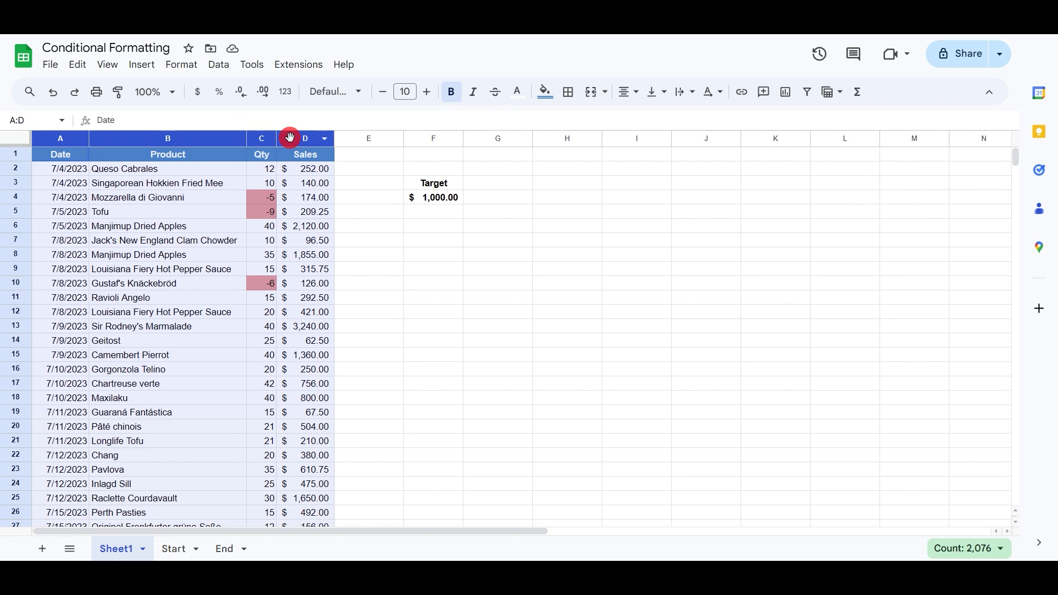
left_click_drag(290, 137, 290, 137)
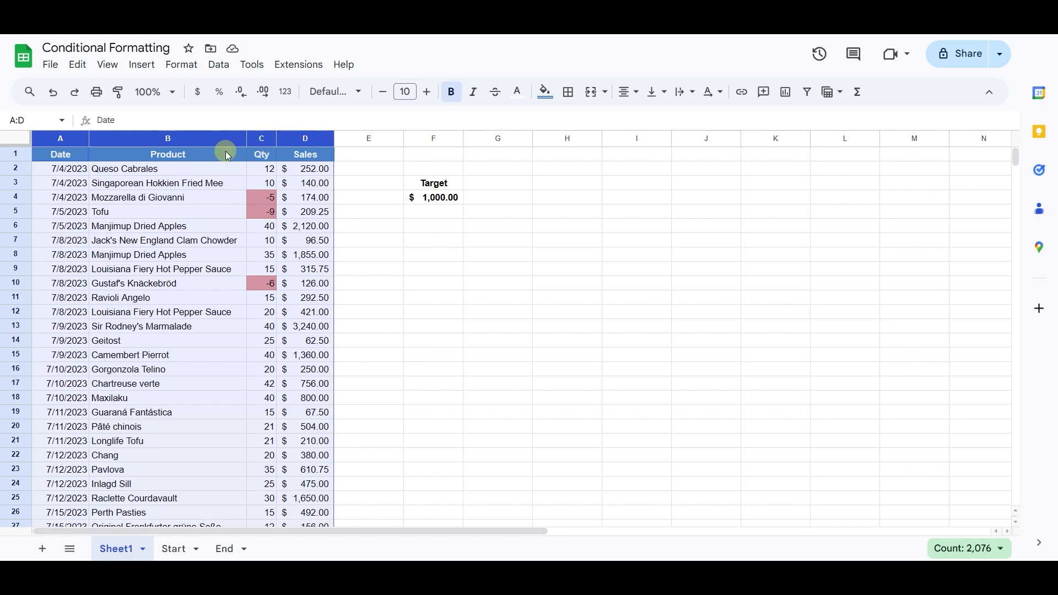
left_click(69, 153, "ctrl")
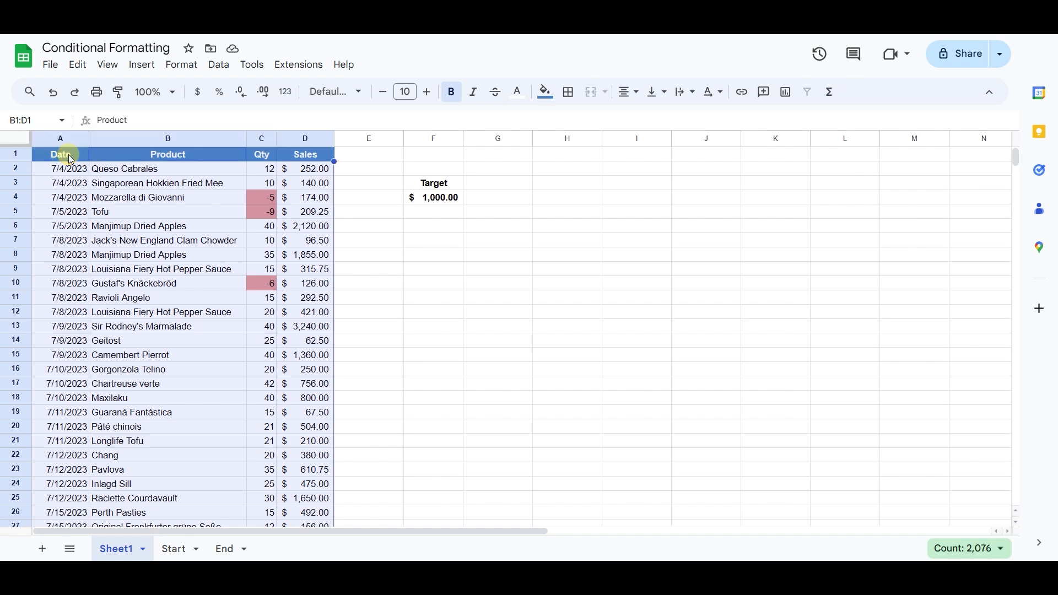
left_click(130, 155, "ctrl")
left_click(275, 155, "ctrl")
left_click(304, 155, "ctrl")
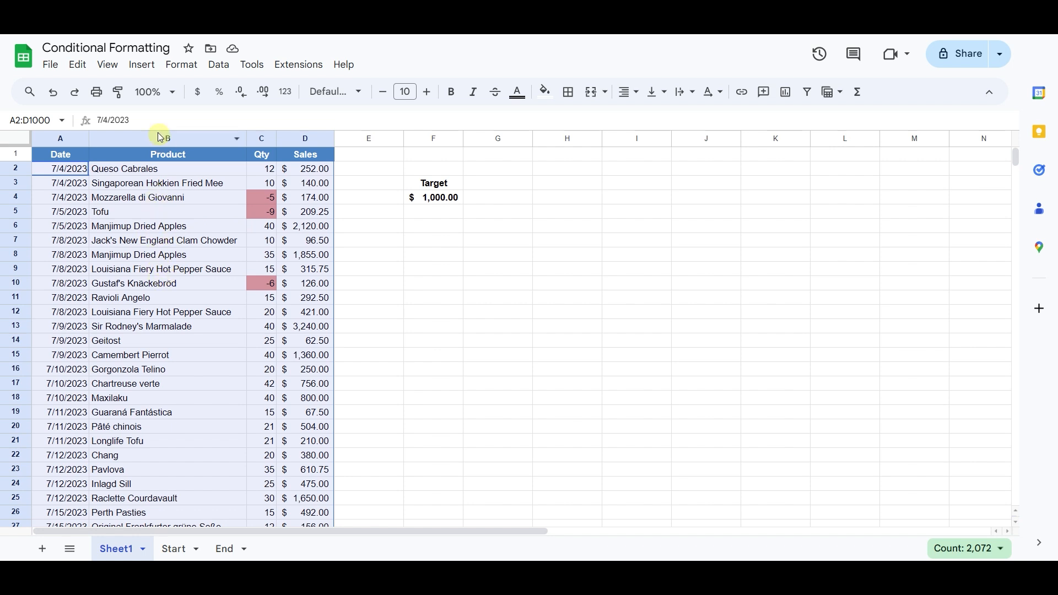
left_click(177, 69)
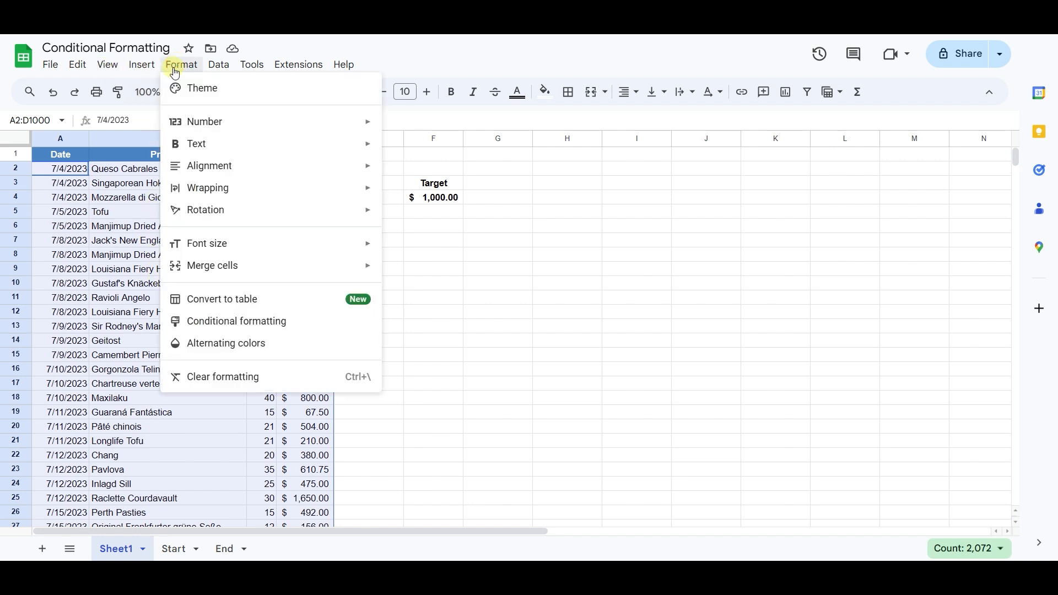
left_click(245, 320)
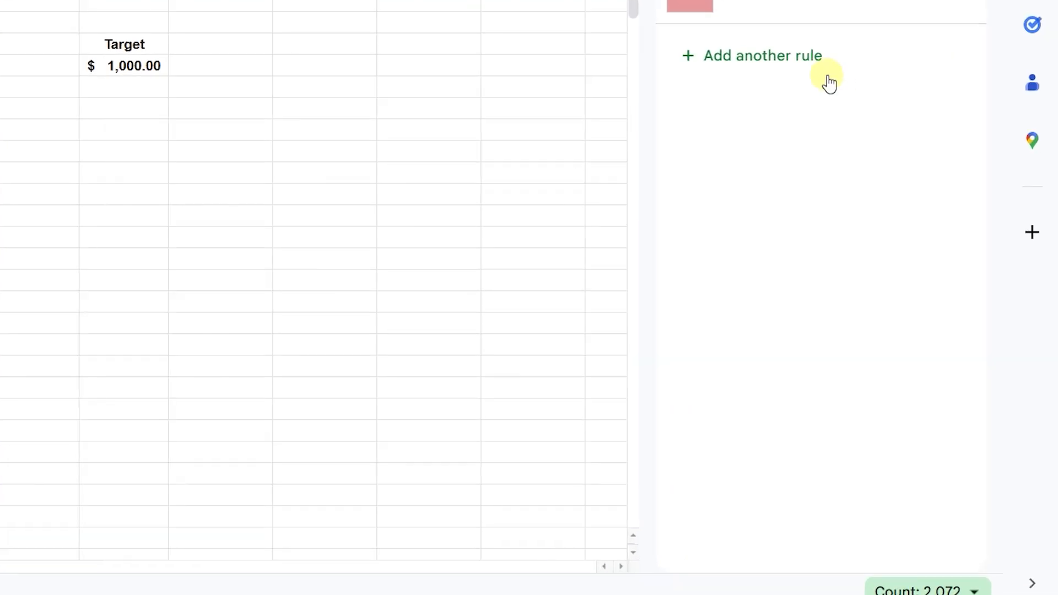
left_click(789, 56)
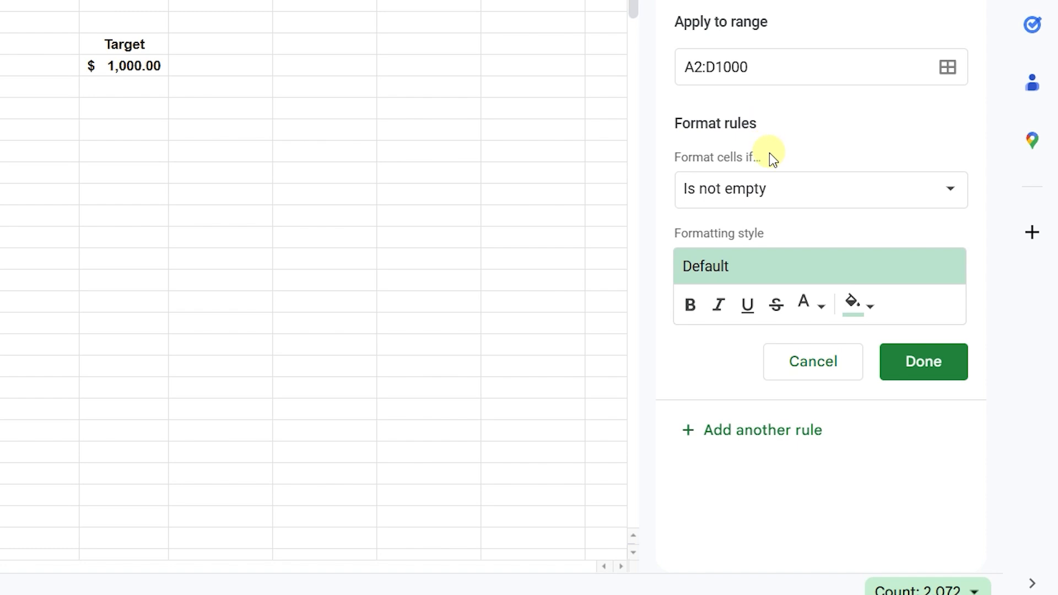
Set the new rule's condition to the custom formula =$d2>$f$4
left_click(767, 193)
scroll(779, 463, "down", 2)
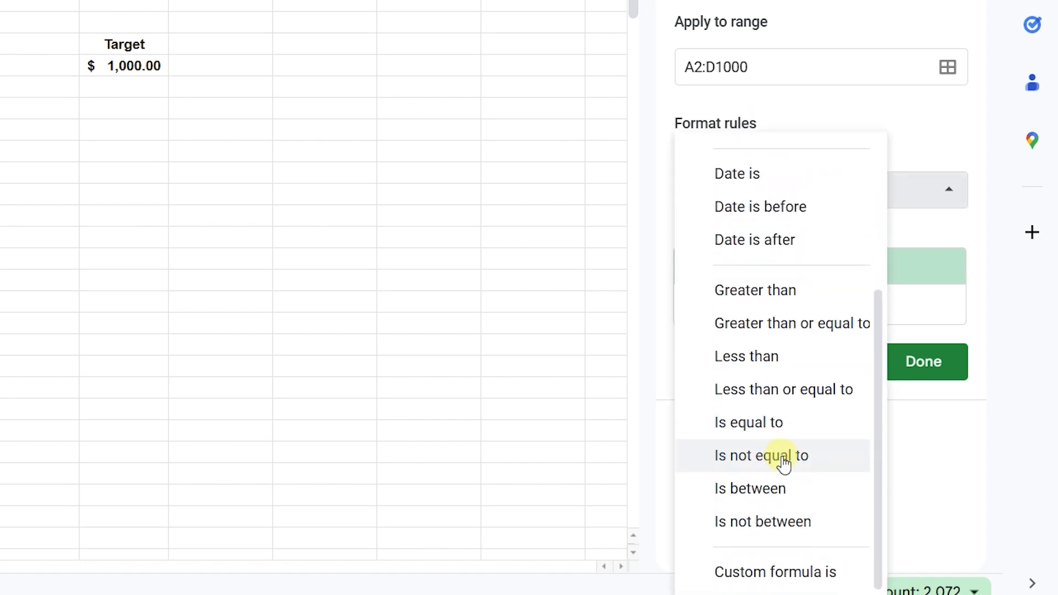
left_click(763, 572)
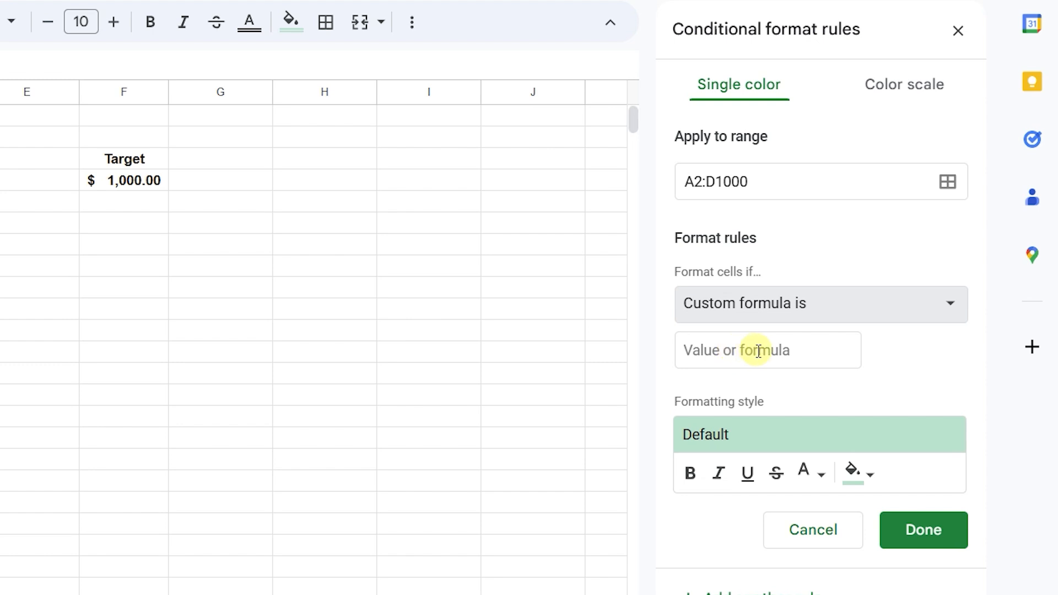
left_click(735, 351)
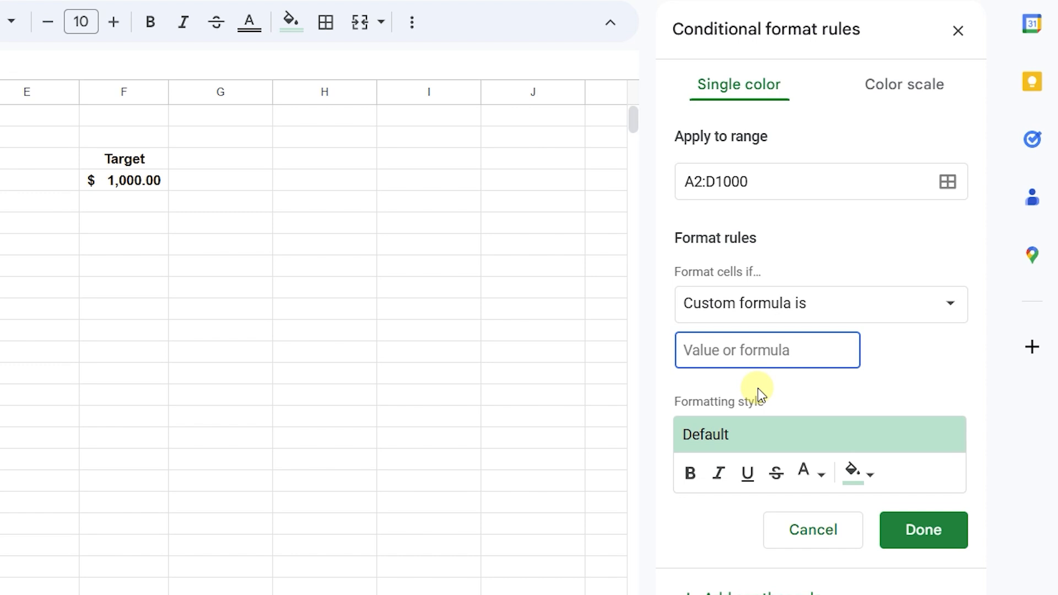
type("=")
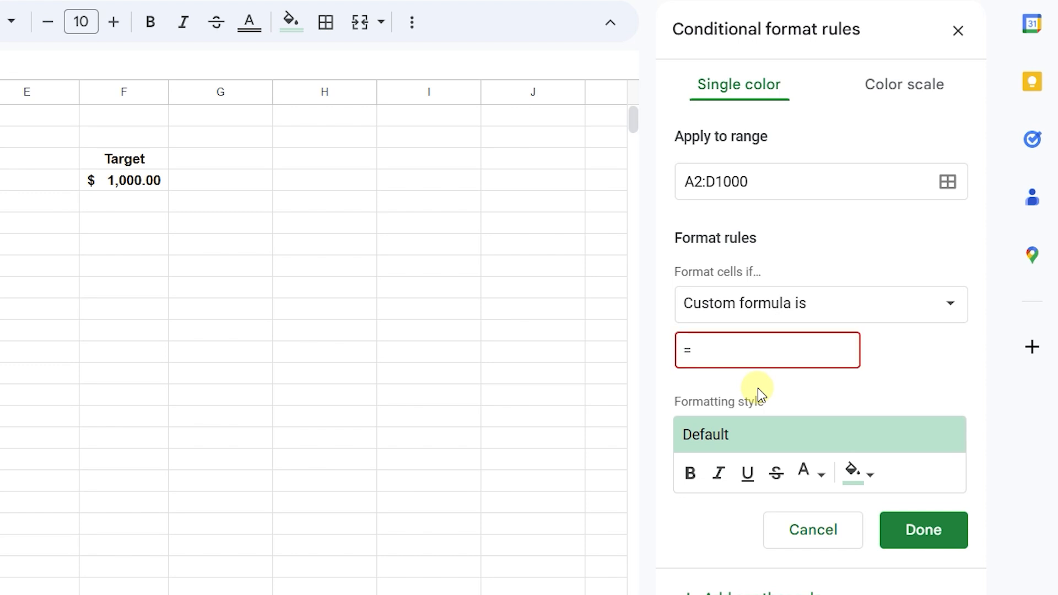
type("$d2")
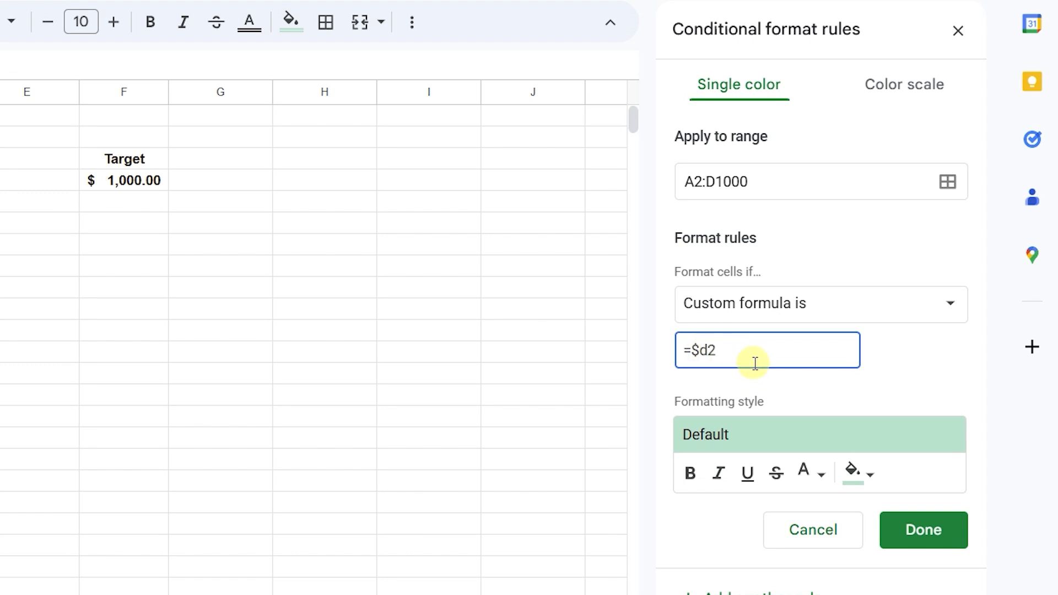
type(">")
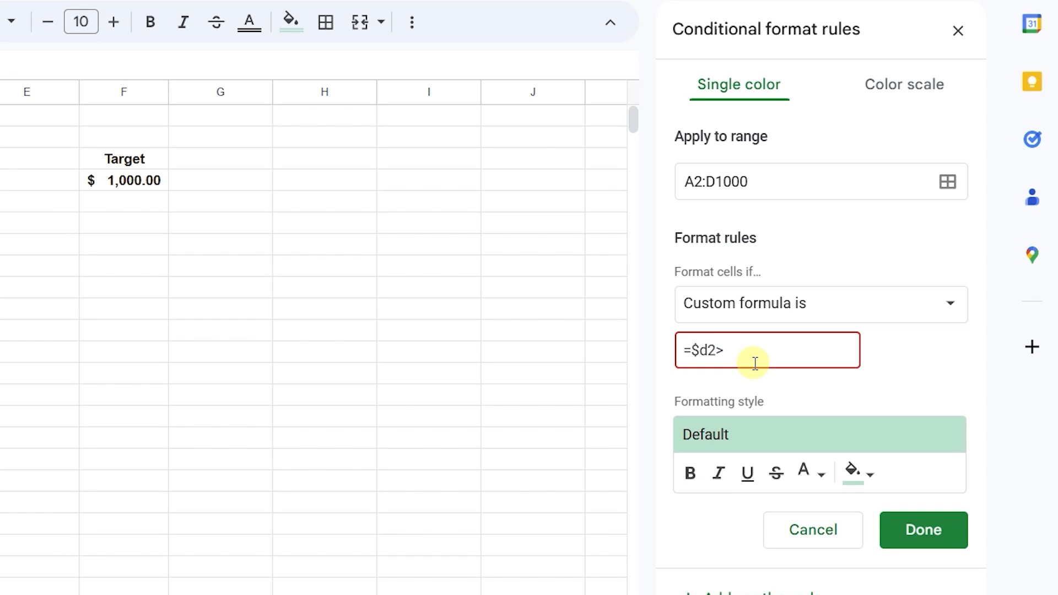
type("$f$4")
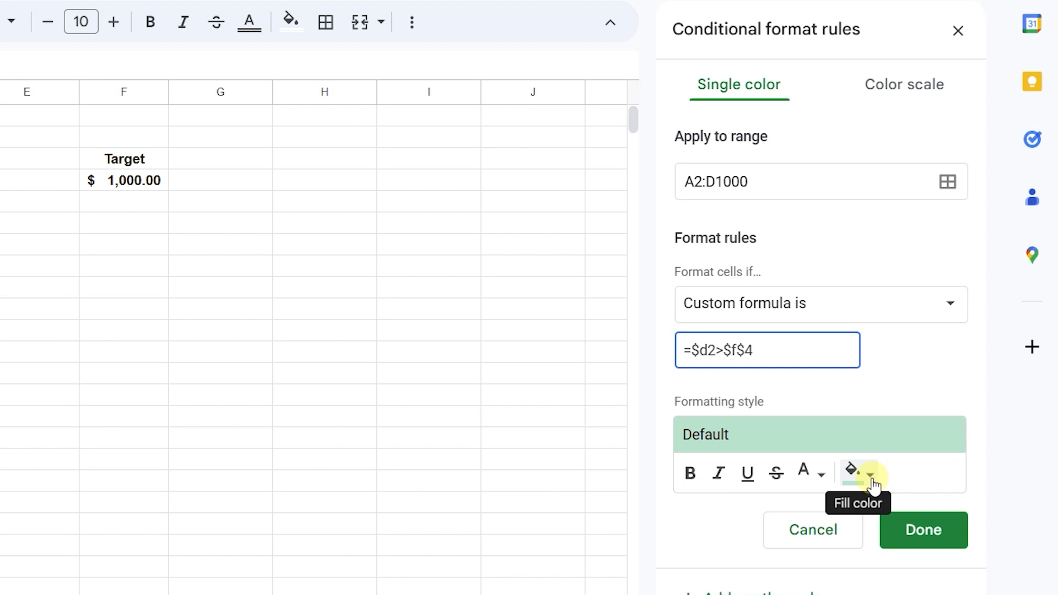
Make the formula rule's formatting style bold, save the rule and close the conditional format rules
left_click(690, 474)
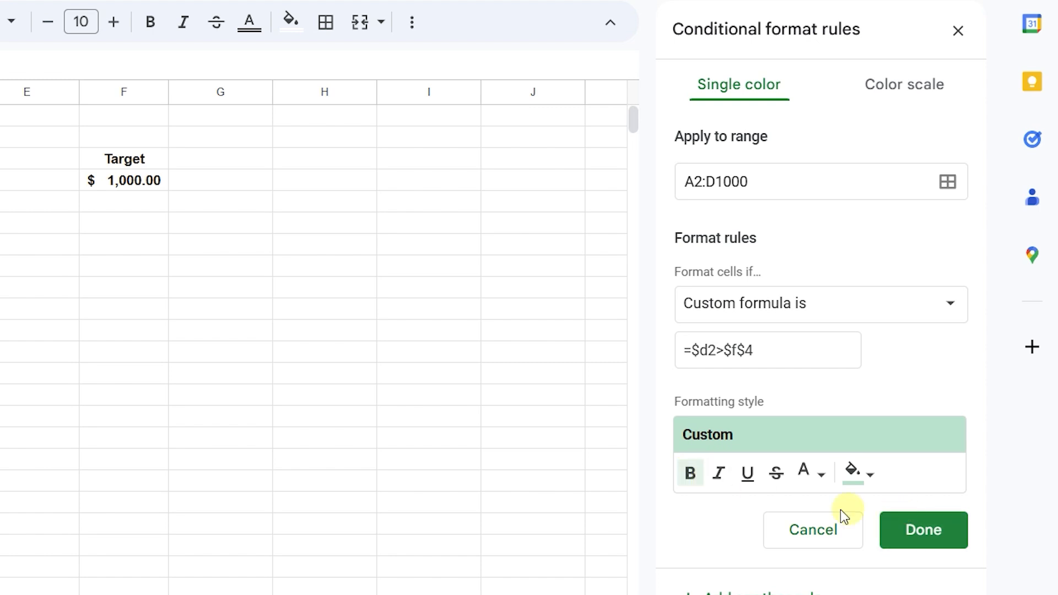
left_click(924, 530)
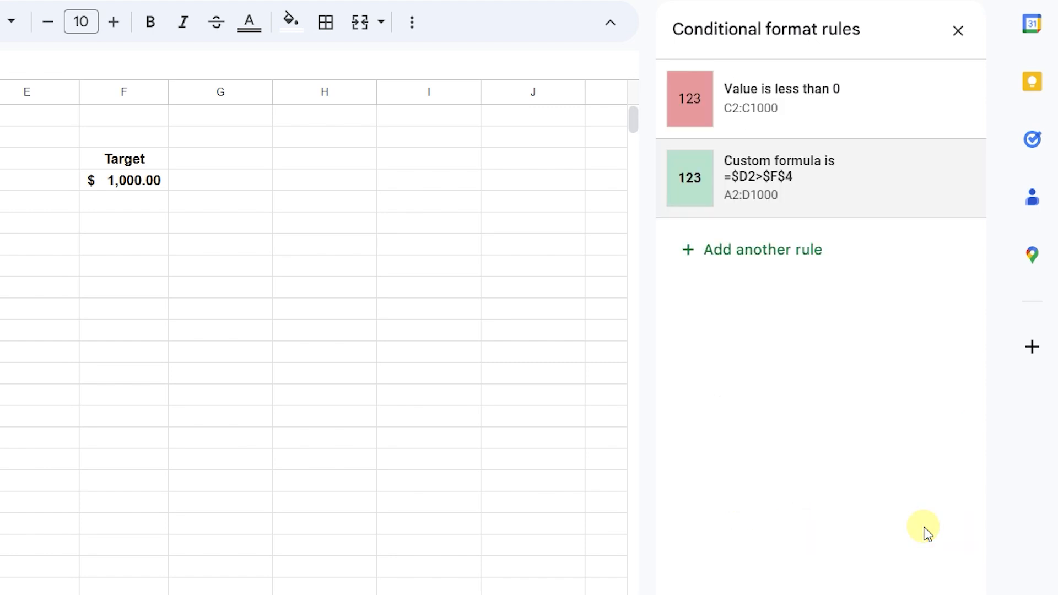
left_click(957, 30)
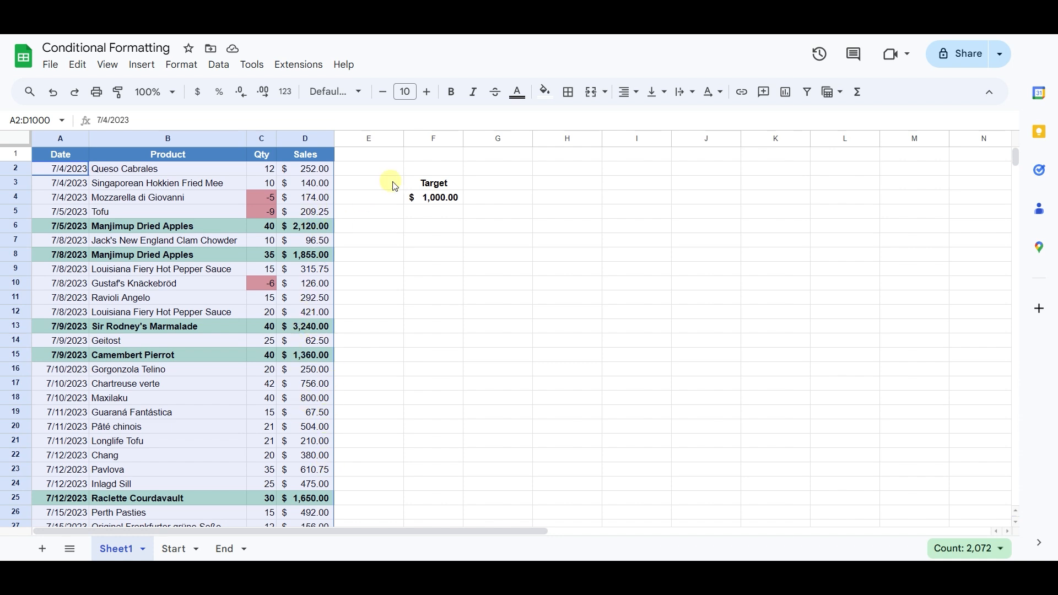
Change the sales target in cell F4 to 300
left_click(442, 201)
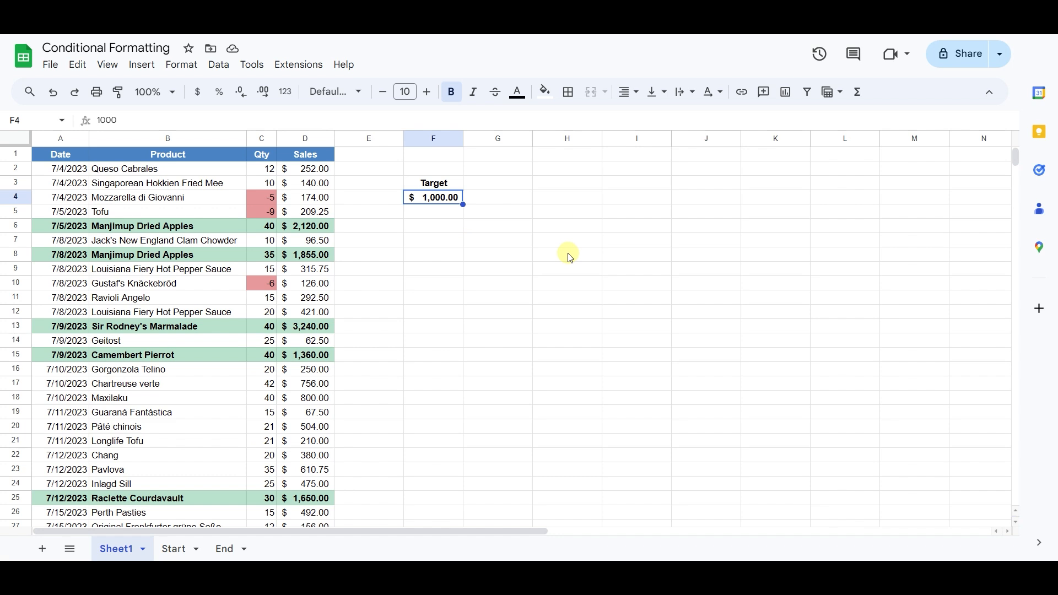
type("300")
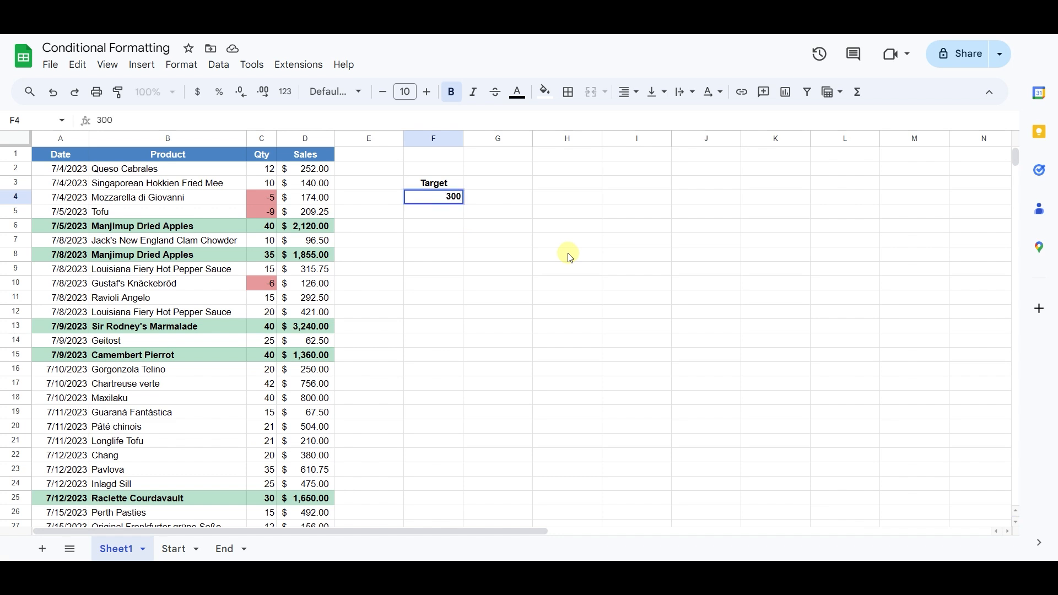
key("Return")
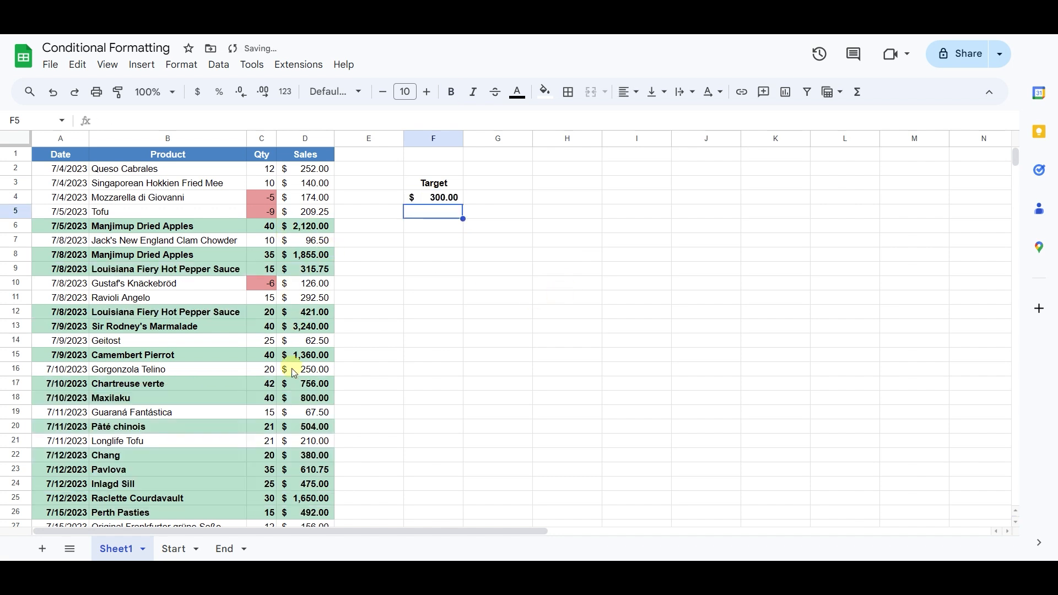